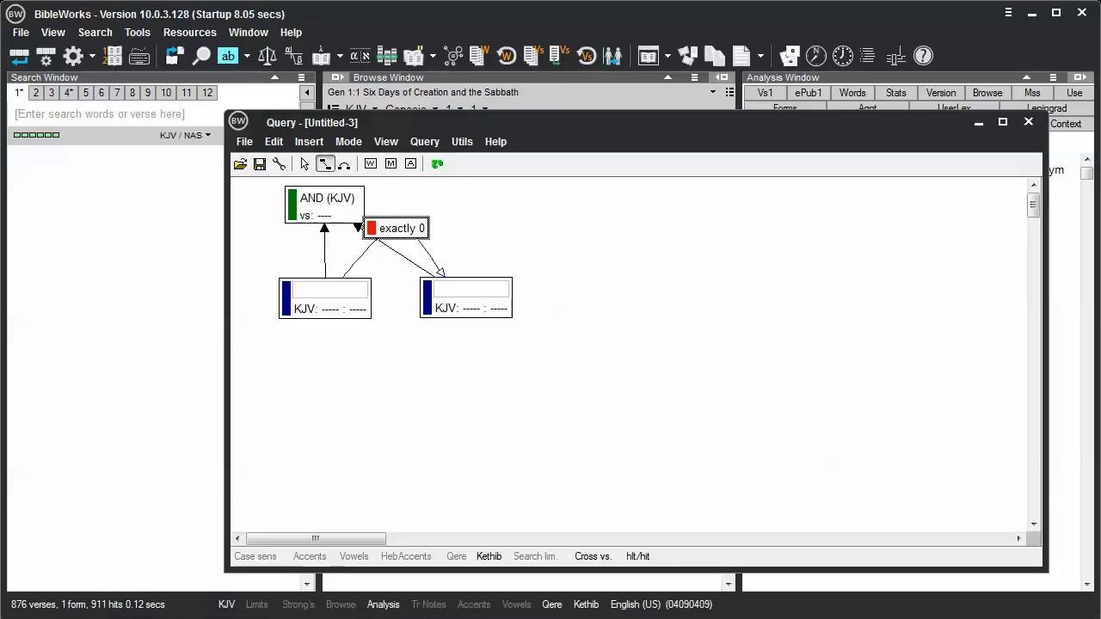
Close the open query without saving its changes and start a new query in the Graphical Search Engine
click(1028, 122)
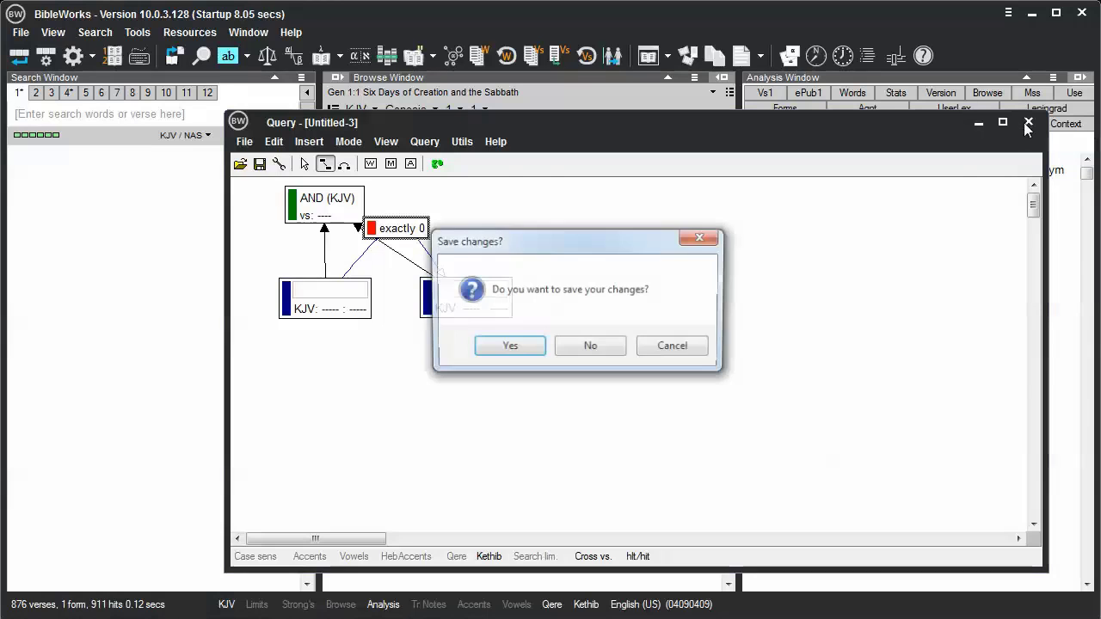
click(589, 345)
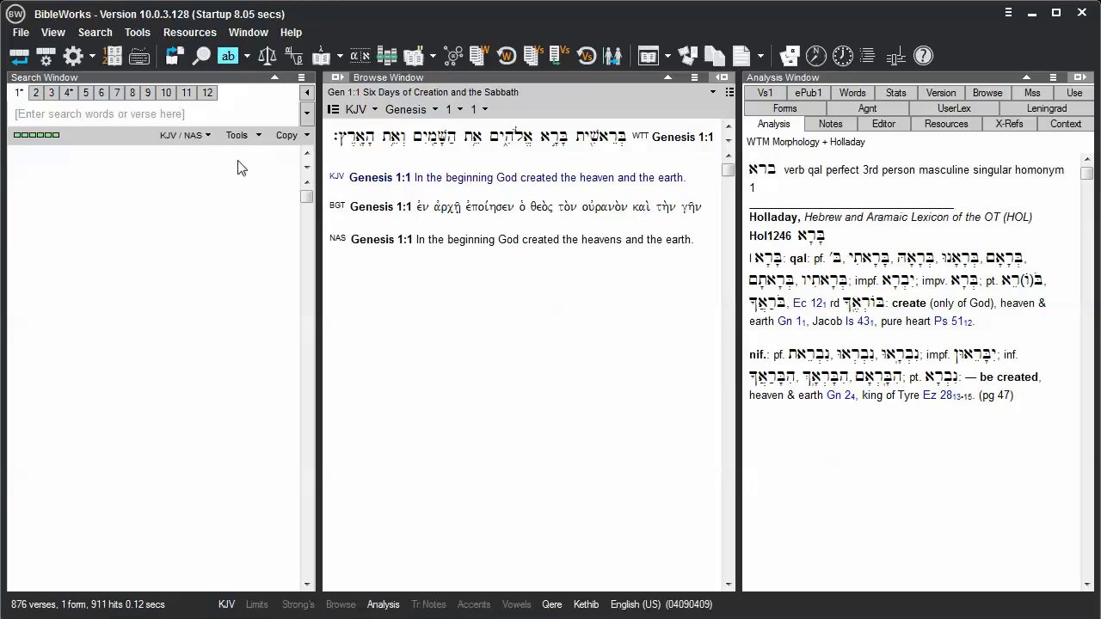
click(237, 135)
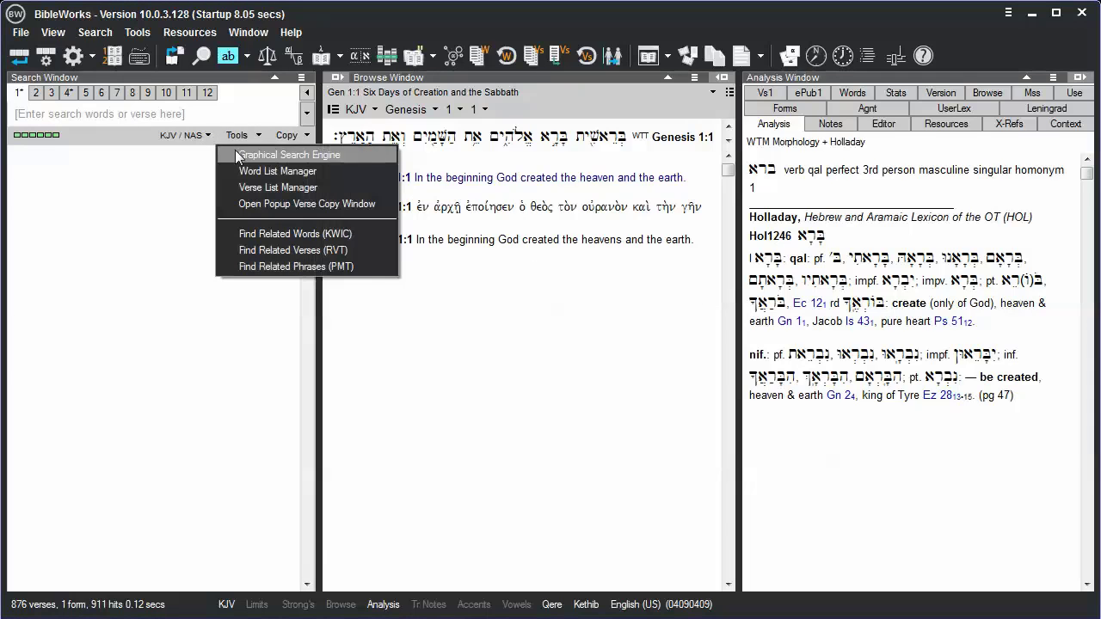
click(234, 155)
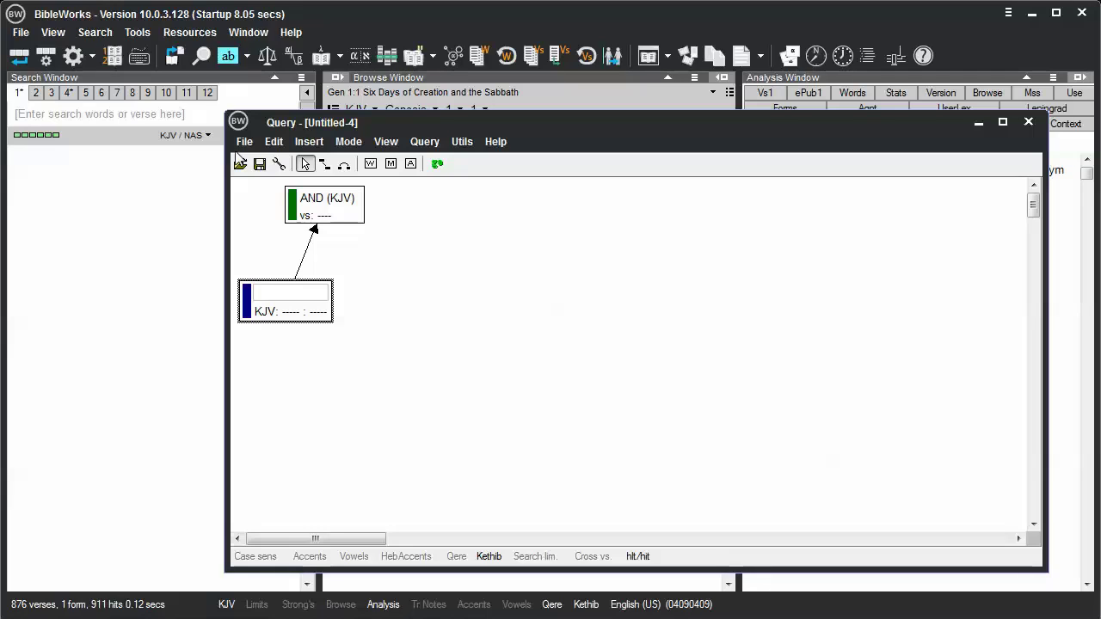
Open the sample query file tutor1.qf from the ase folder to view it, and close the query window
click(246, 142)
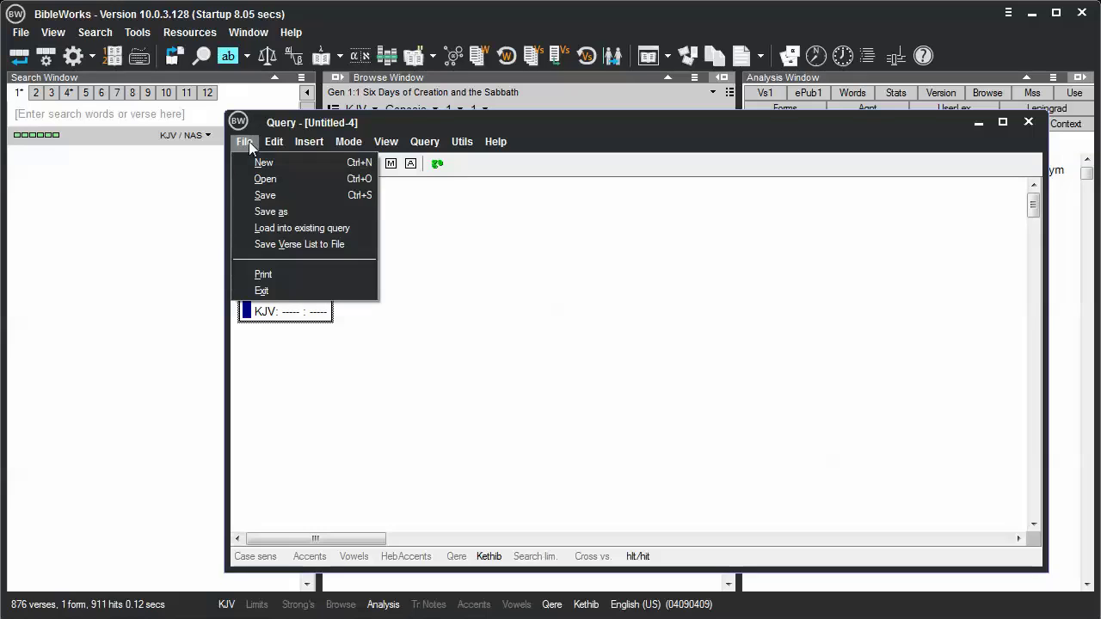
click(266, 179)
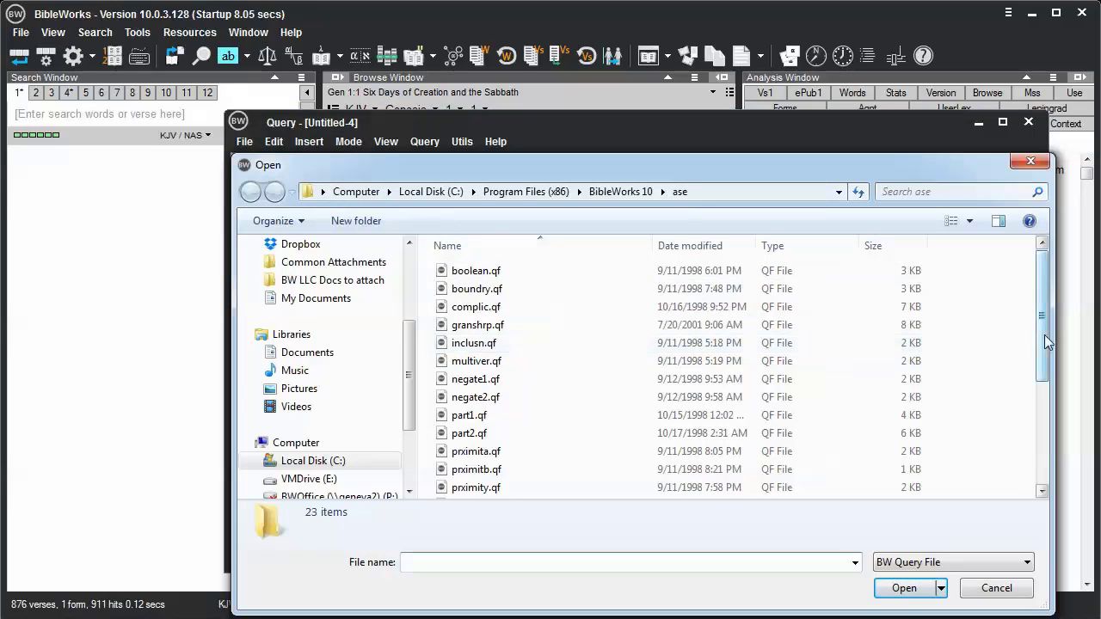
drag(1044, 342, 1042, 469)
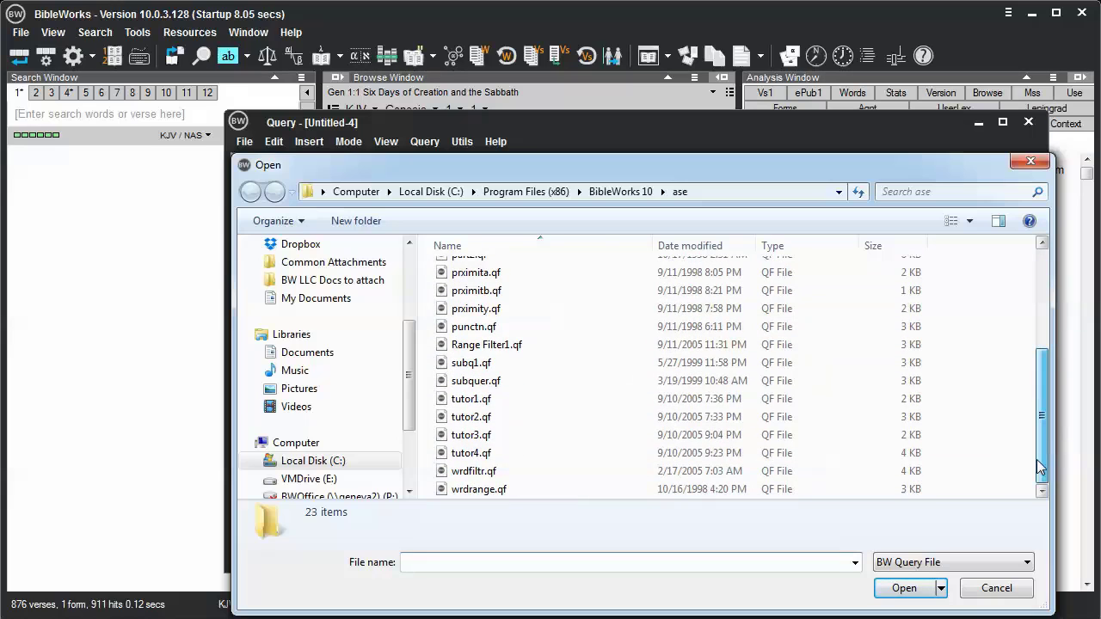
click(462, 404)
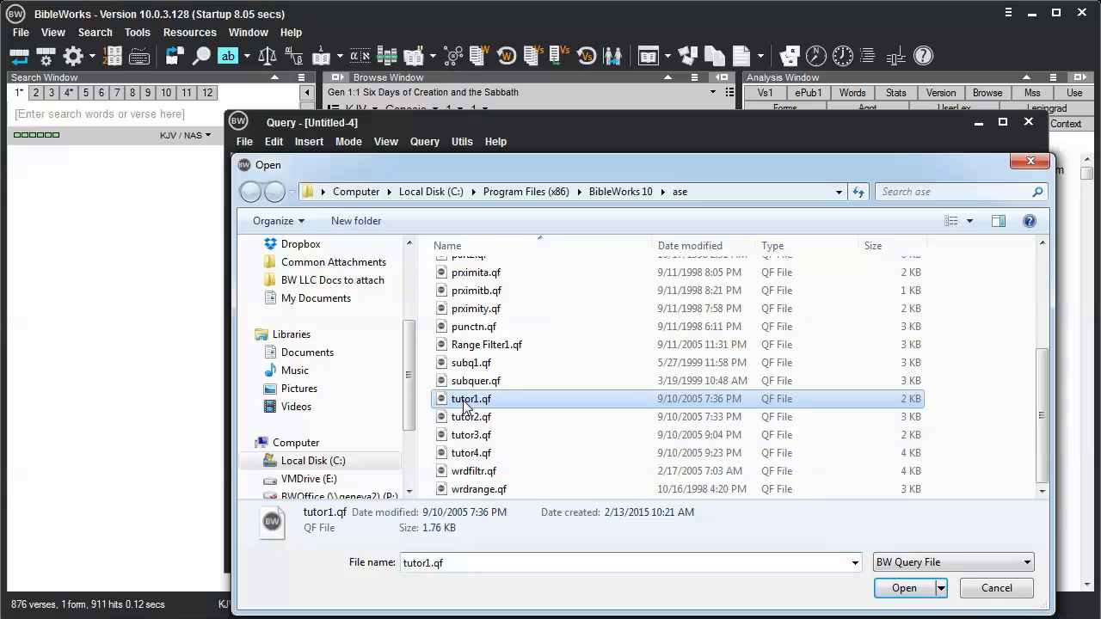
click(903, 588)
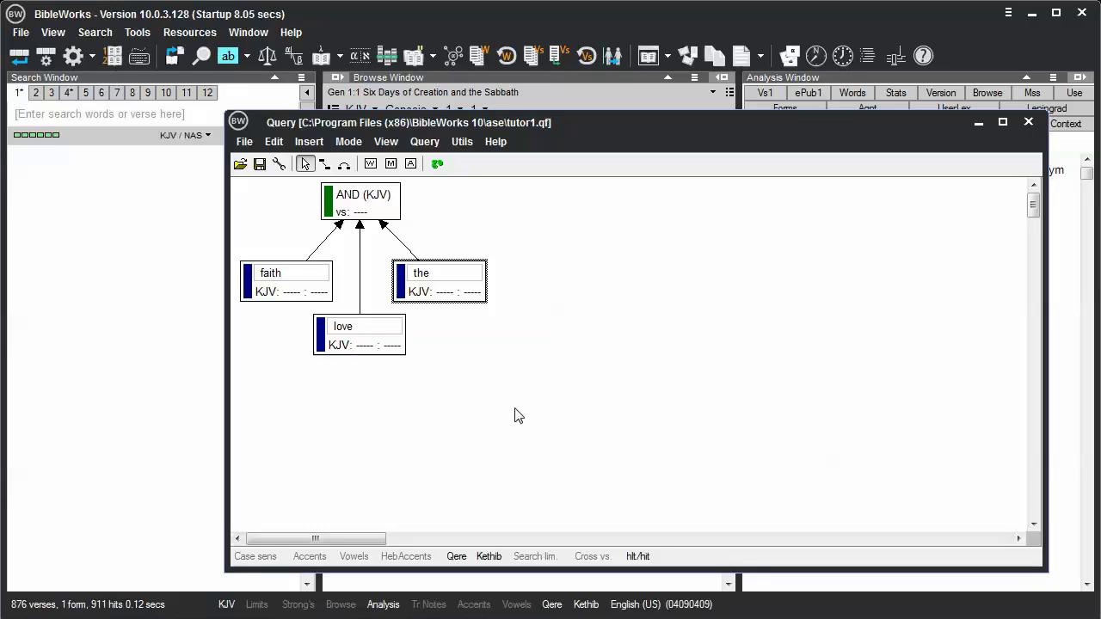
click(1027, 122)
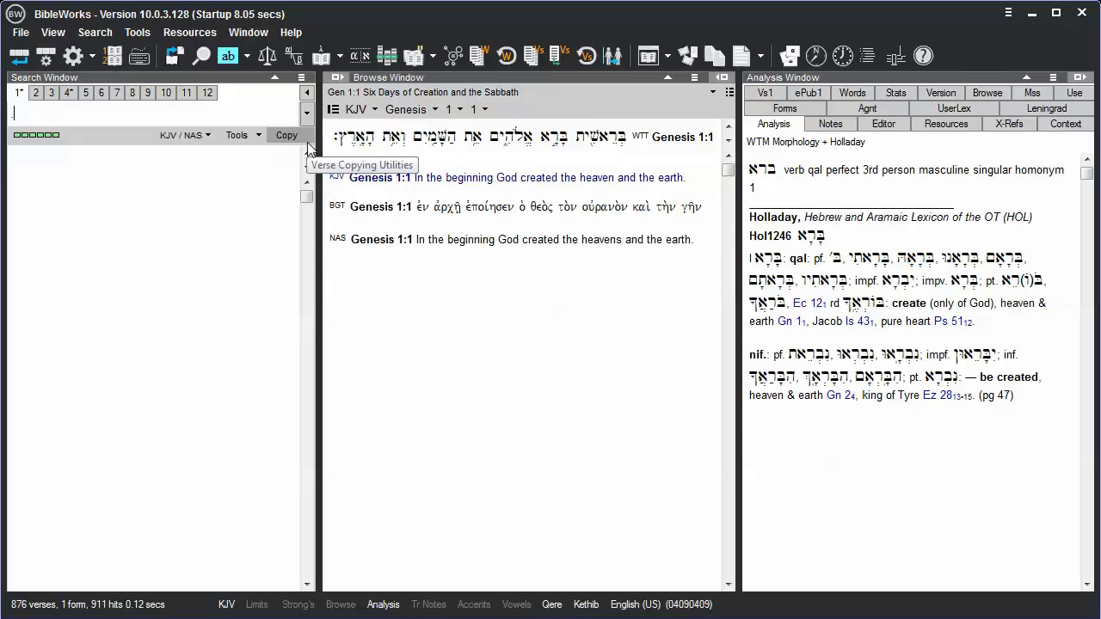
Enter the search ".faith love the" on the command line and load it into the Graphical Search Engine
text(faith )
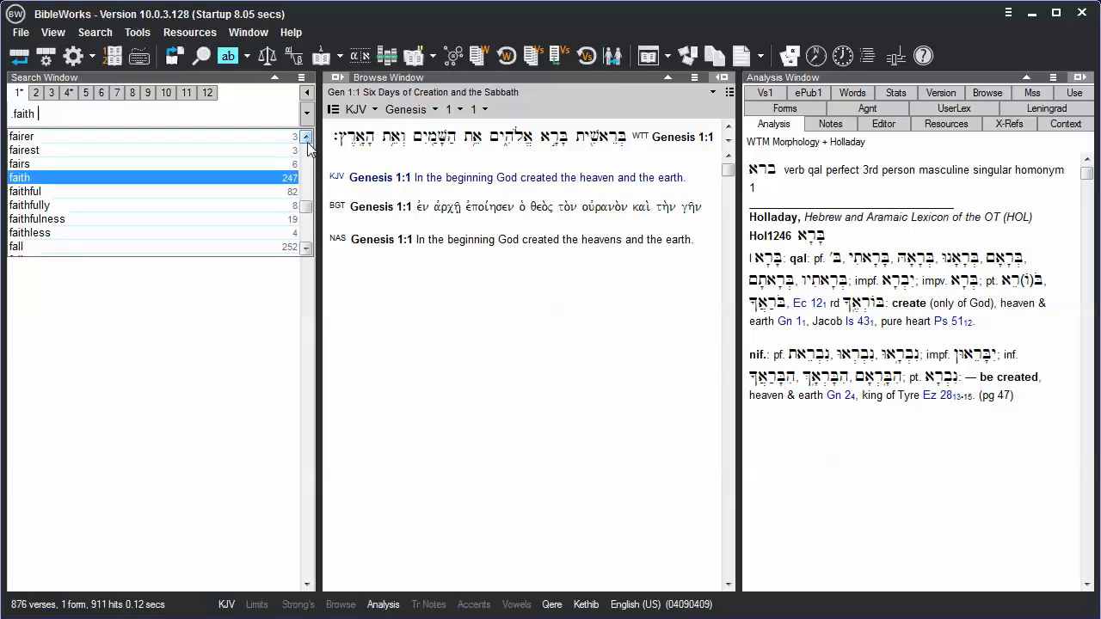
text(love)
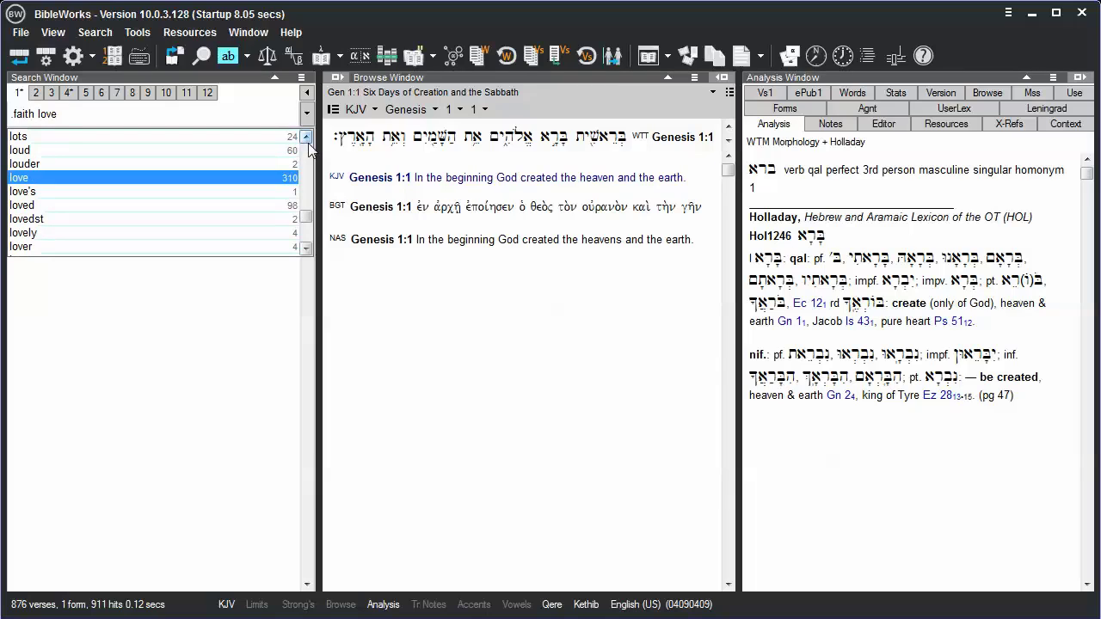
text( the)
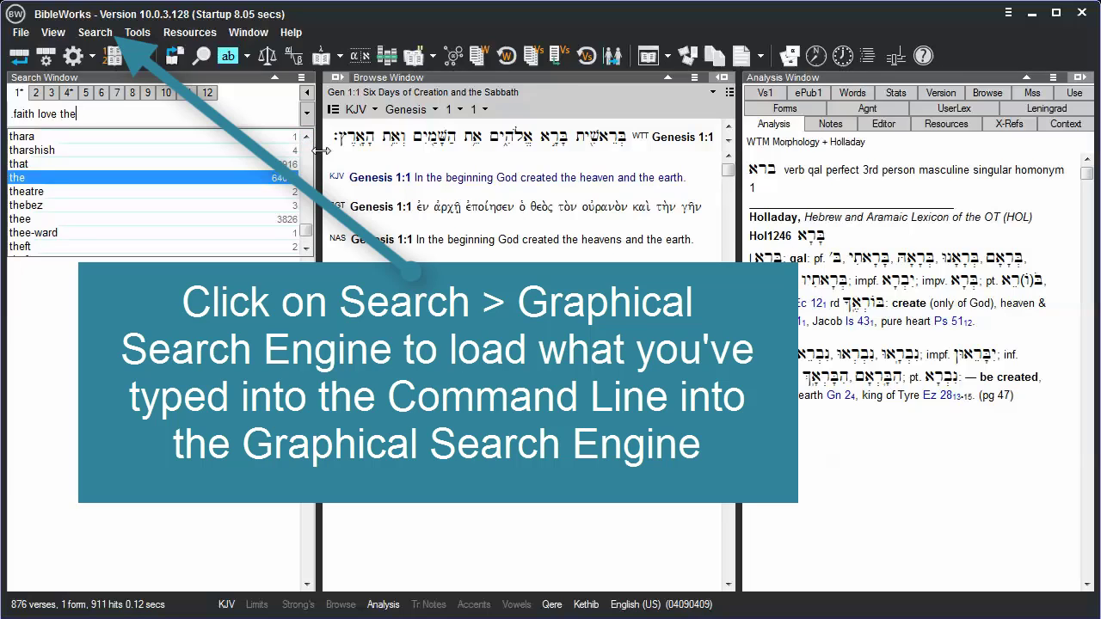
click(95, 31)
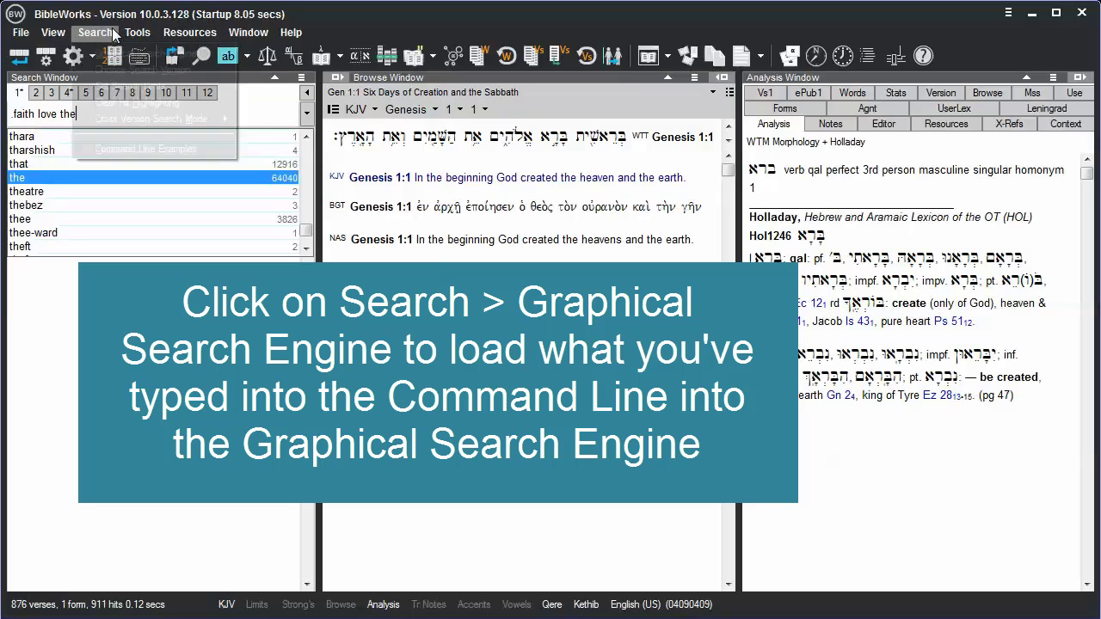
mouse_move(137, 32)
click(114, 49)
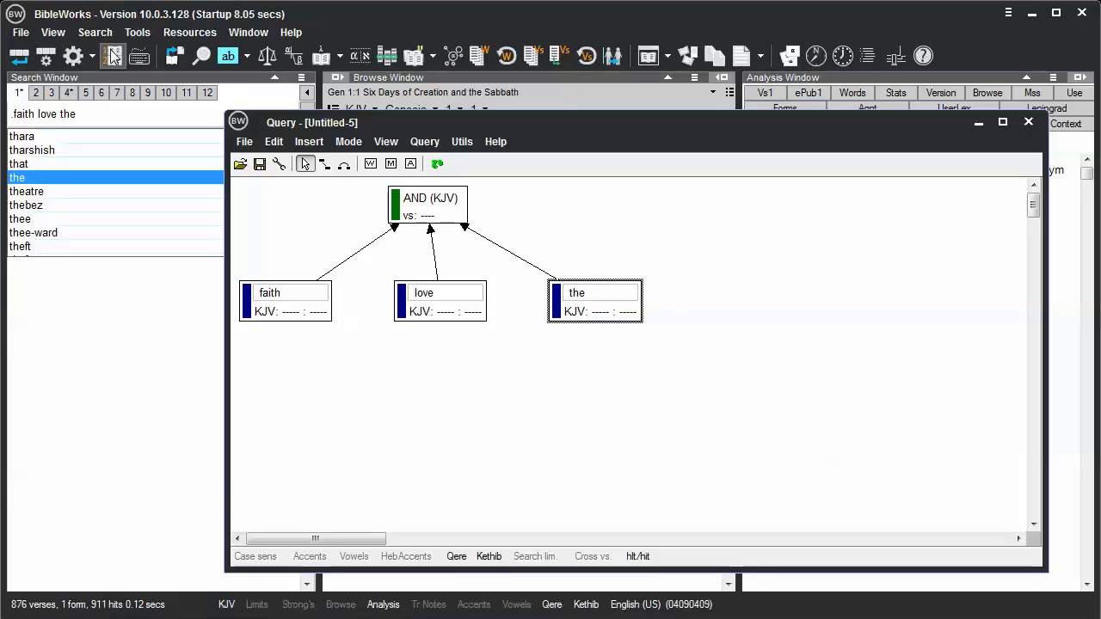
Set the merge box to OR so it keeps all verses where any word appears
double_click(413, 213)
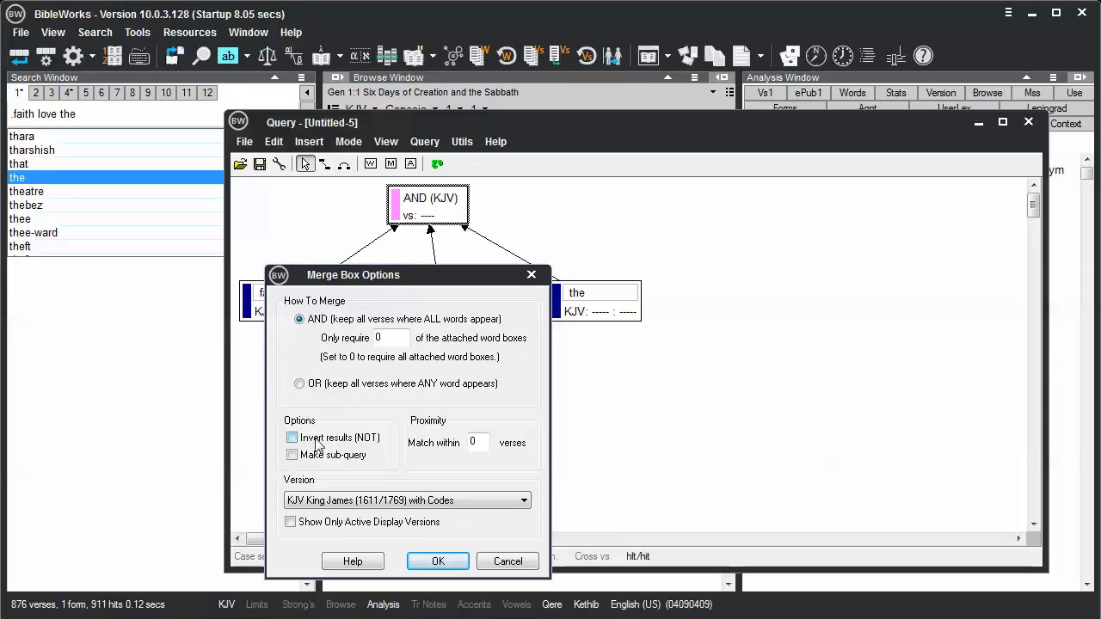
click(301, 385)
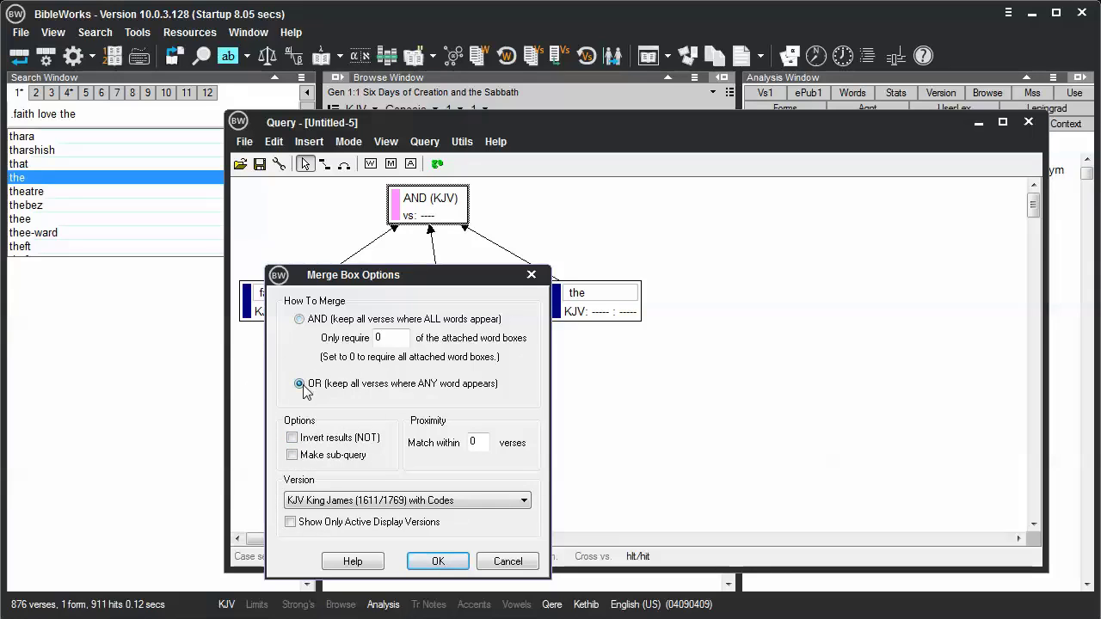
click(436, 561)
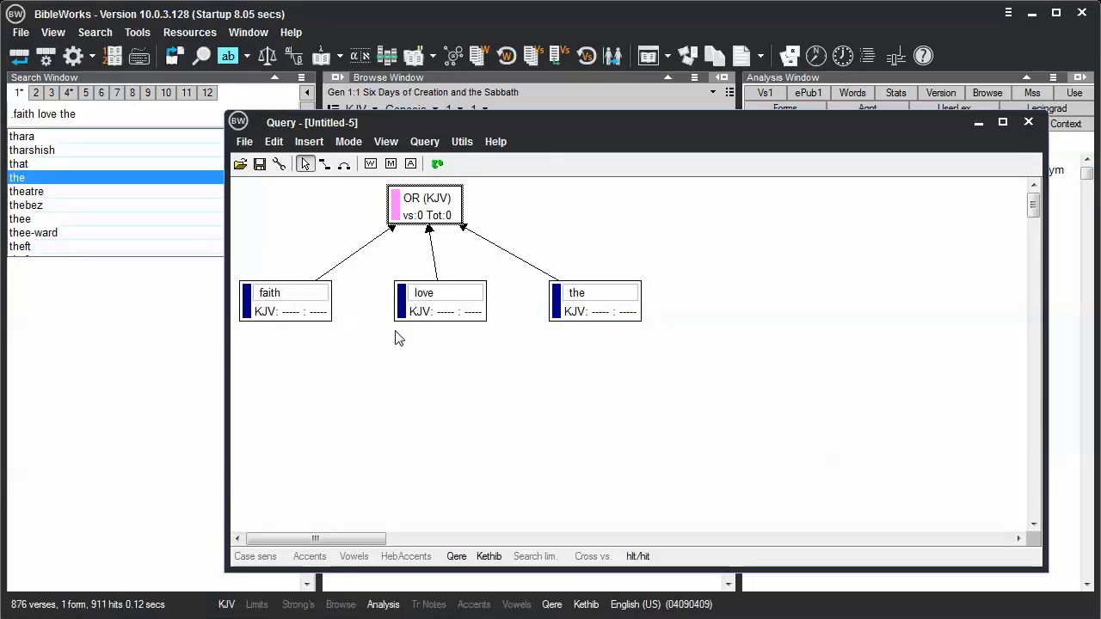
Switch the merge box back to AND so it keeps only verses where all words appear
click(418, 218)
double_click(419, 215)
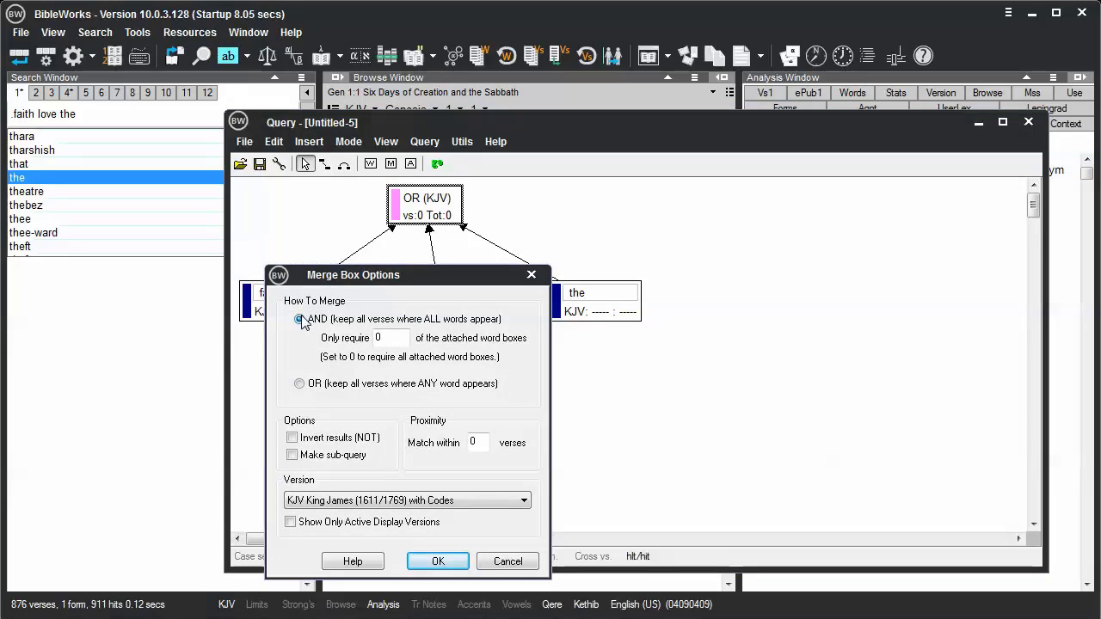
click(444, 562)
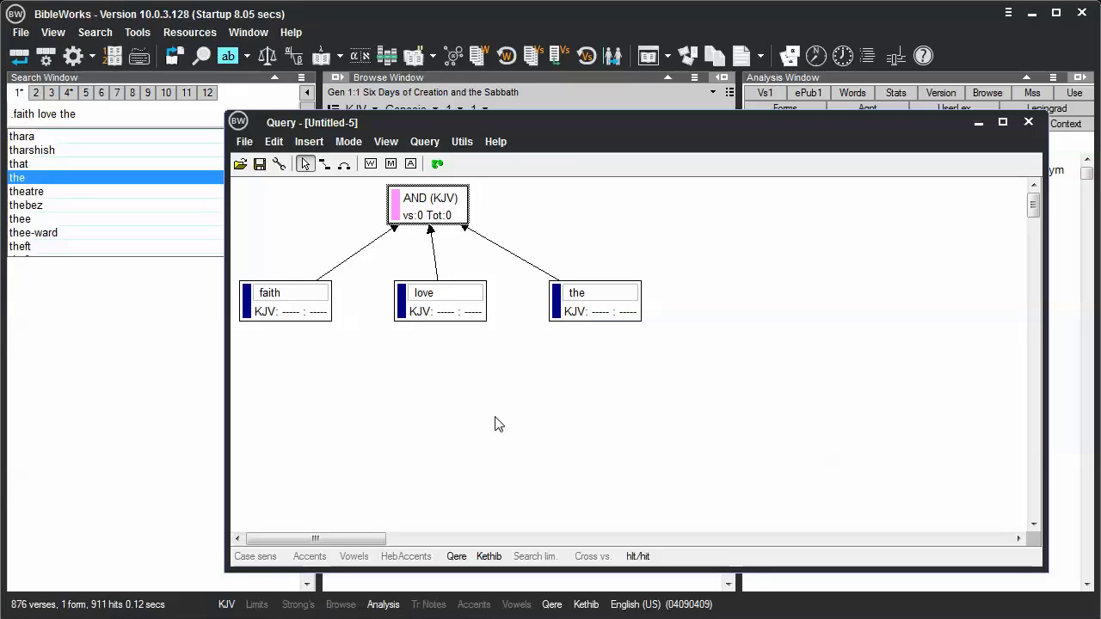
Close the query without saving it and clear the search text from the command line
click(1033, 119)
click(578, 346)
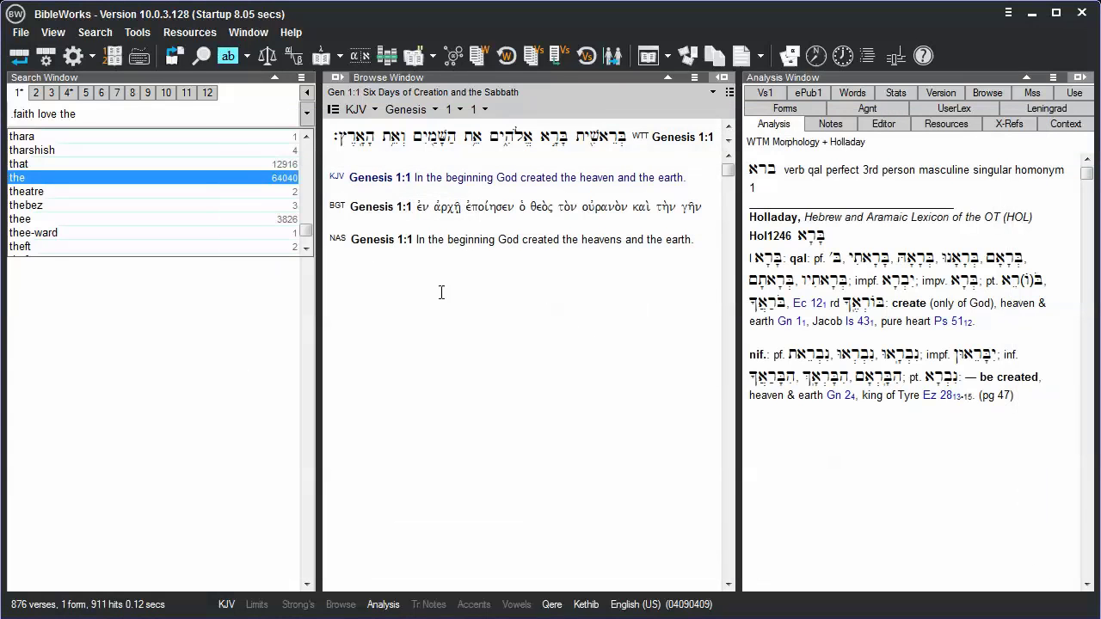
click(437, 291)
key(Escape)
key(Escape)
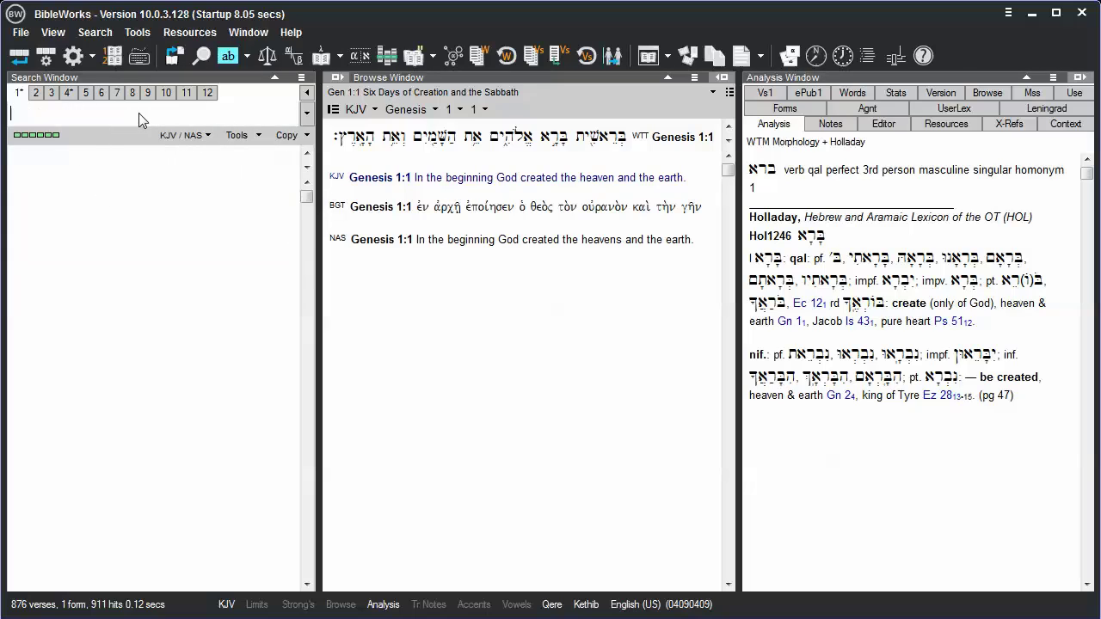
Set the search version to KJV from the command line and open a new Graphical Search Engine query
text(kjv)
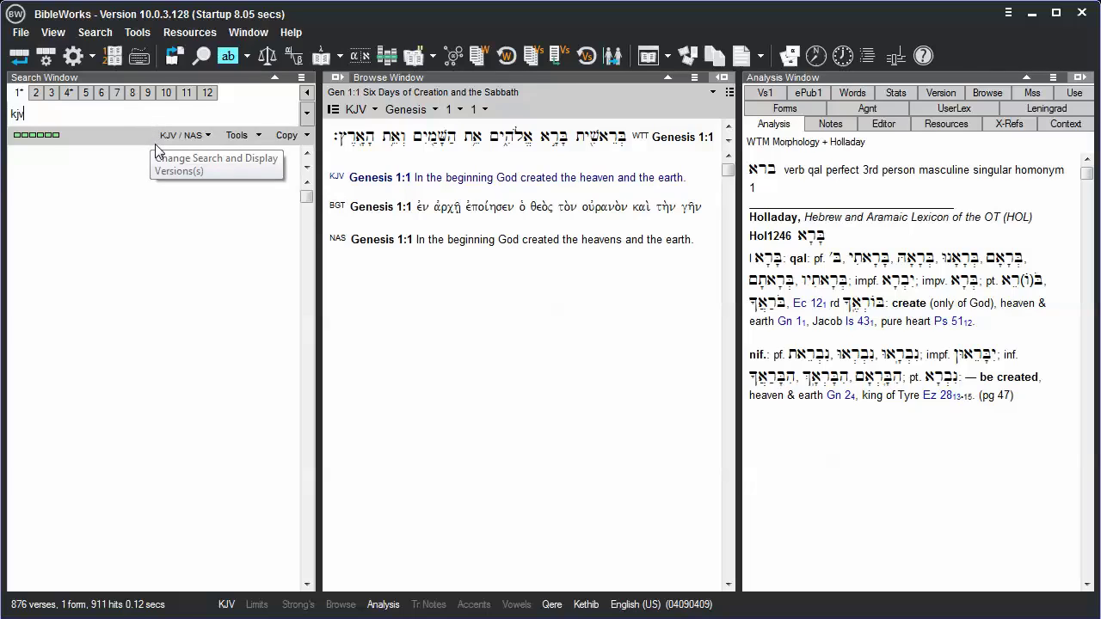
key(Return)
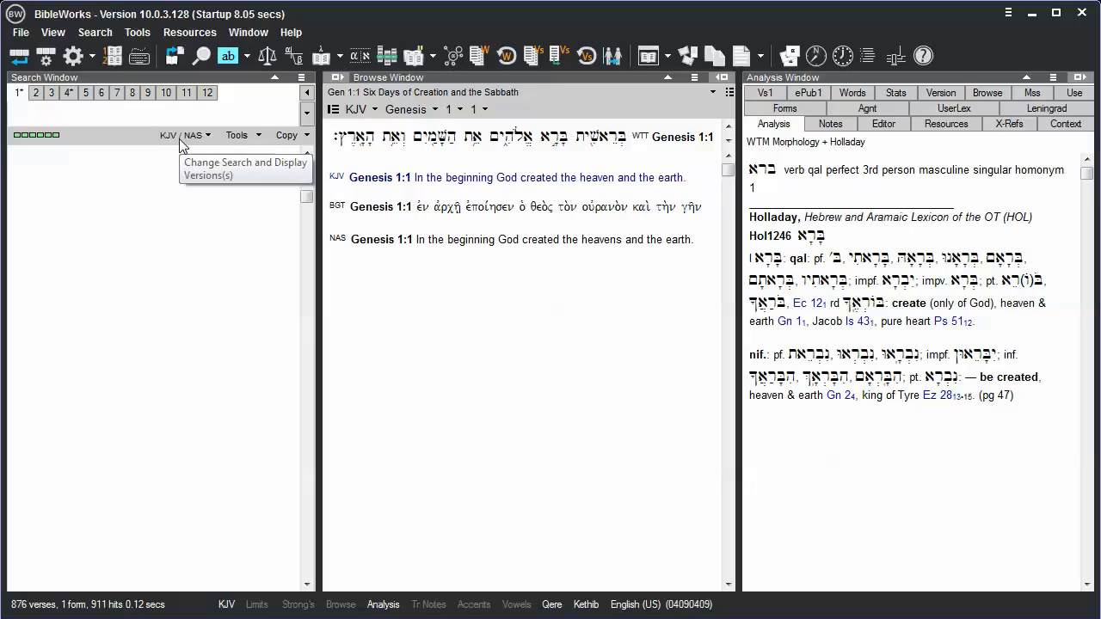
click(233, 136)
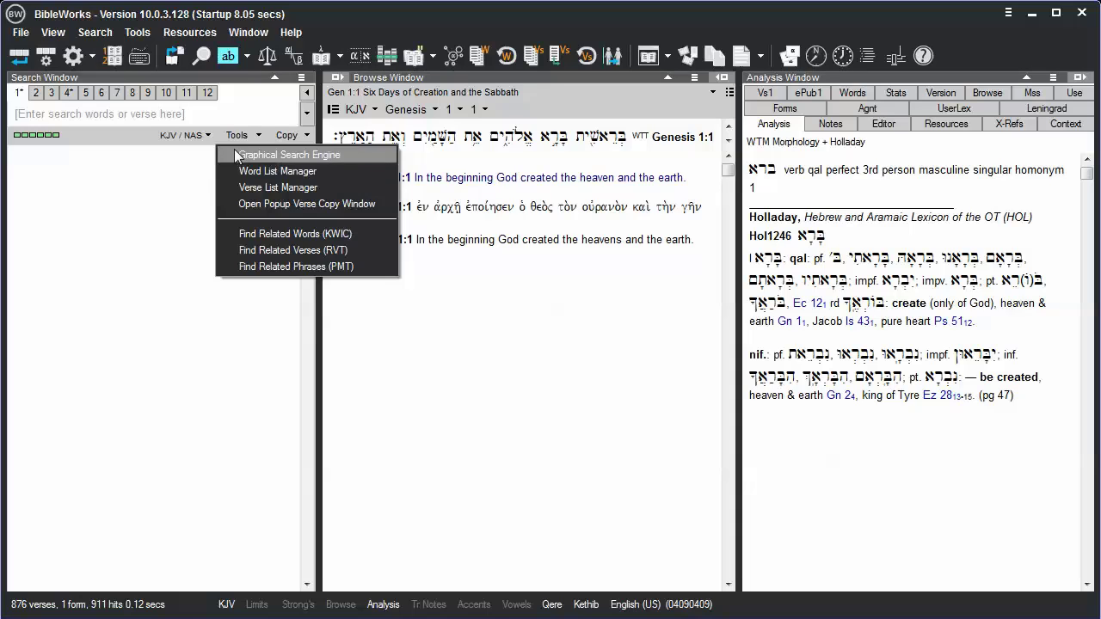
click(236, 153)
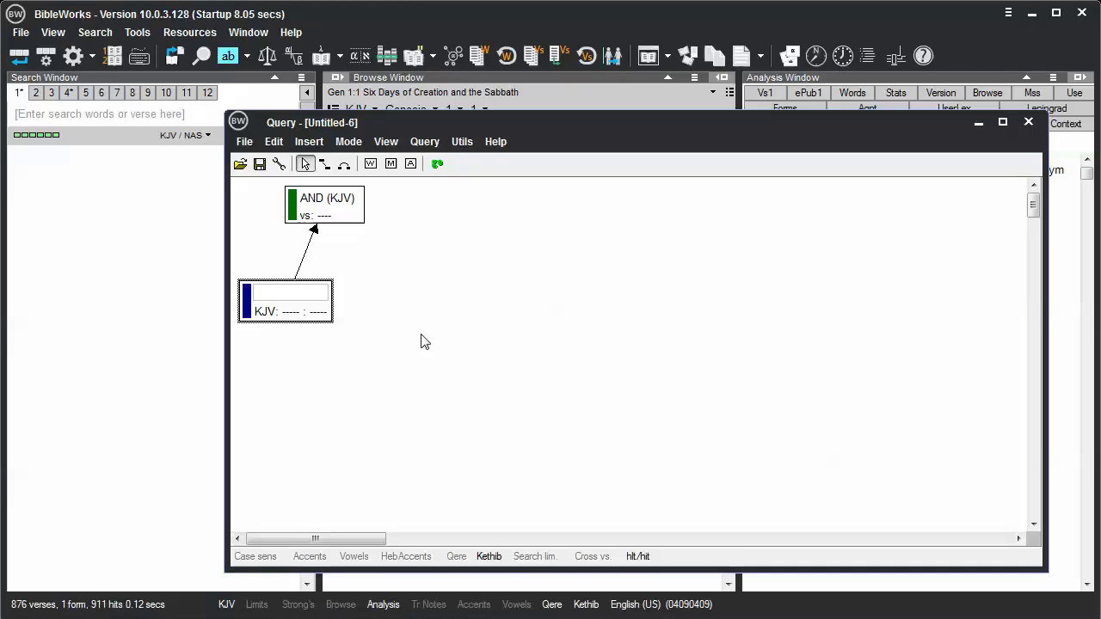
Add two word boxes to the query and spread them out beside the existing word box, the last one slightly higher
click(371, 165)
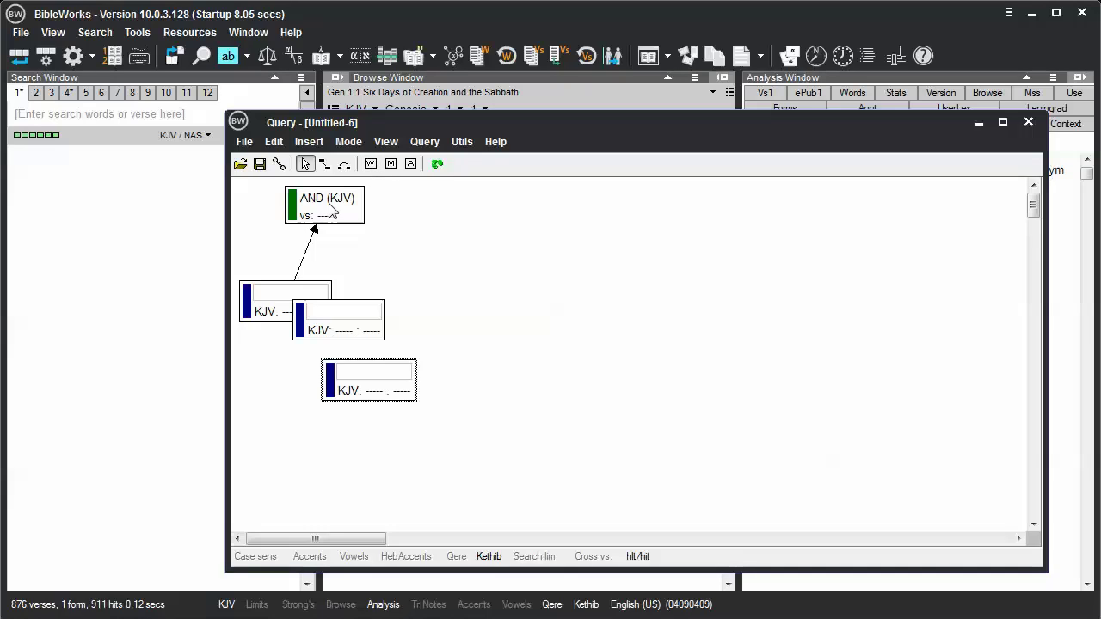
click(305, 165)
drag(352, 334, 440, 310)
drag(397, 396, 590, 313)
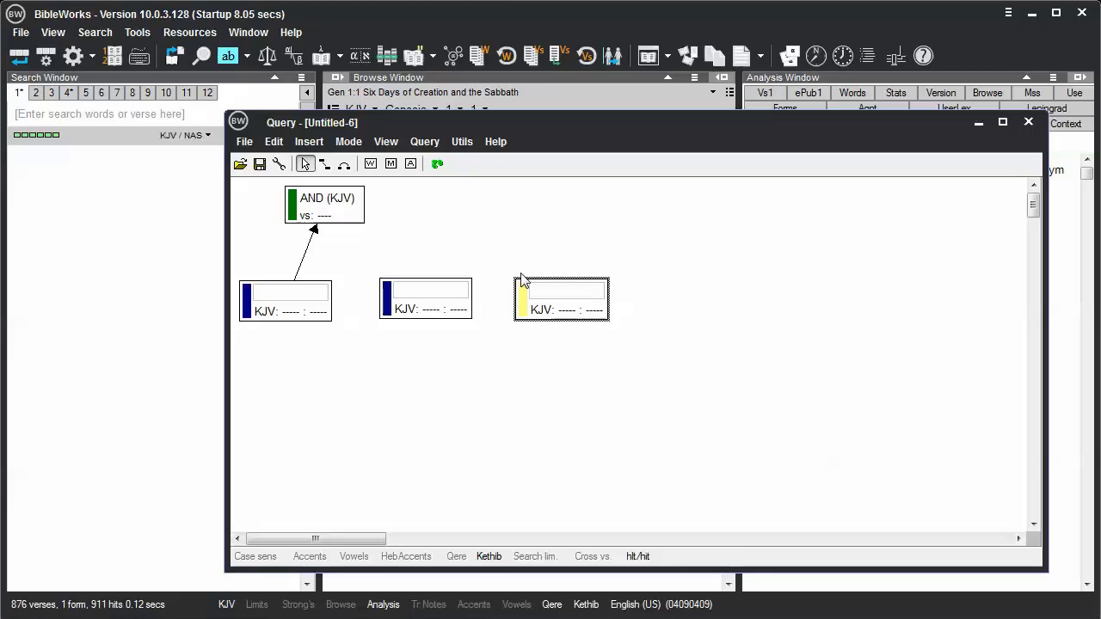
drag(556, 315, 511, 258)
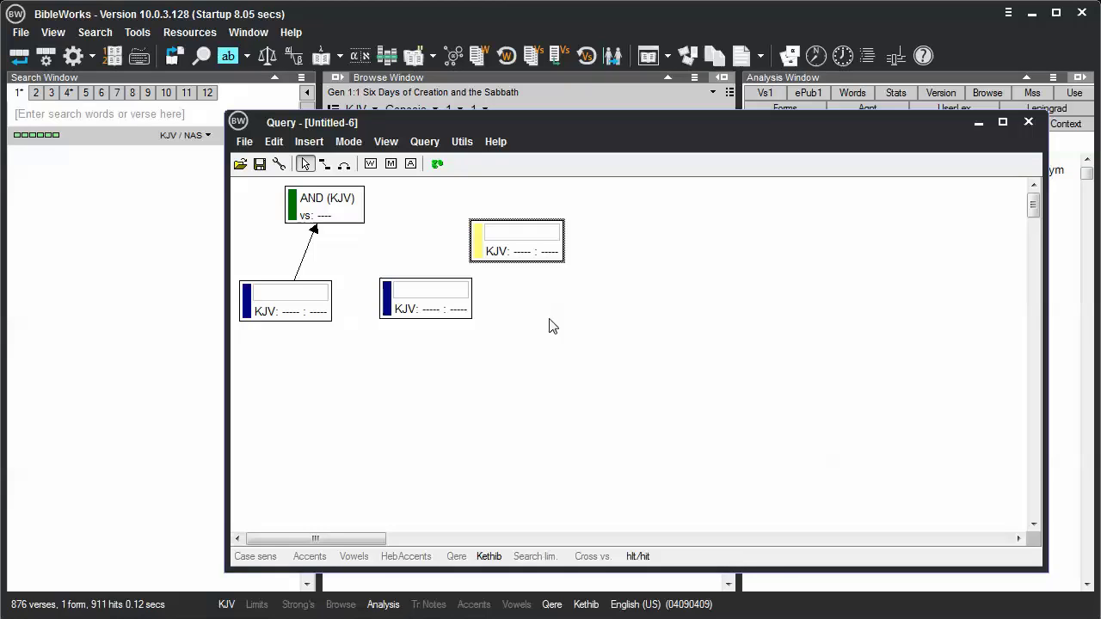
Fill the three word boxes with the search words faith, love and the
click(277, 301)
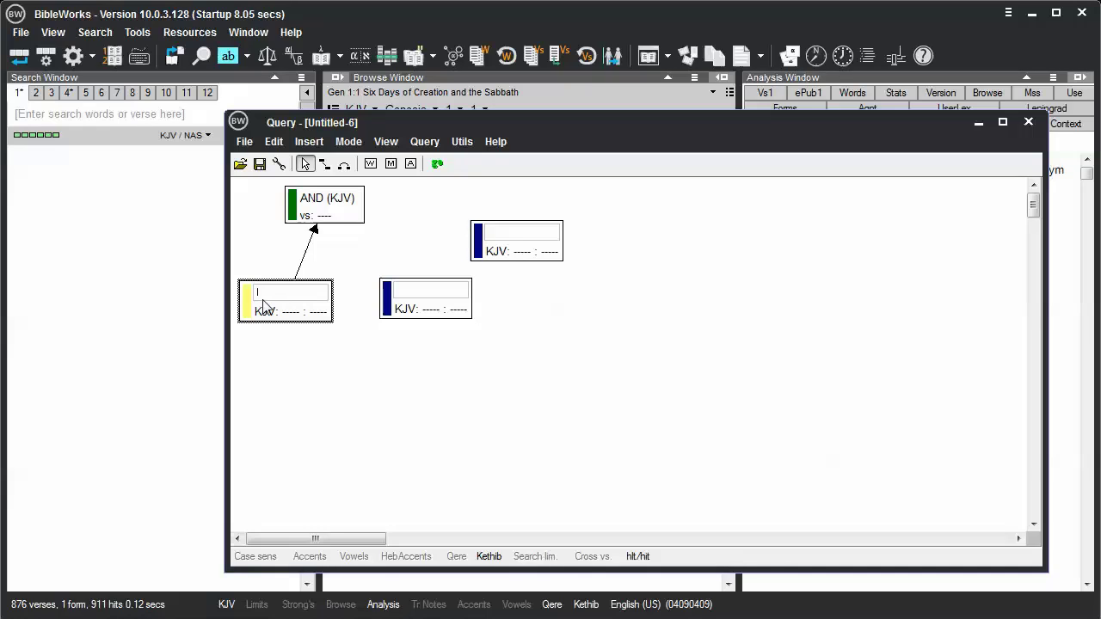
click(263, 307)
text(faith)
click(412, 296)
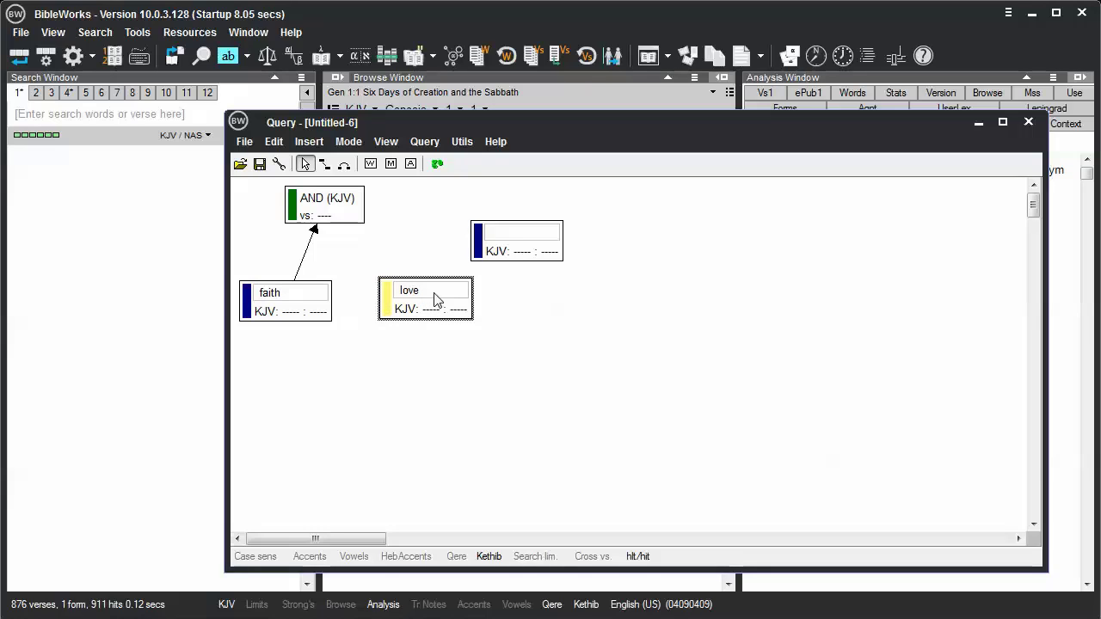
click(495, 232)
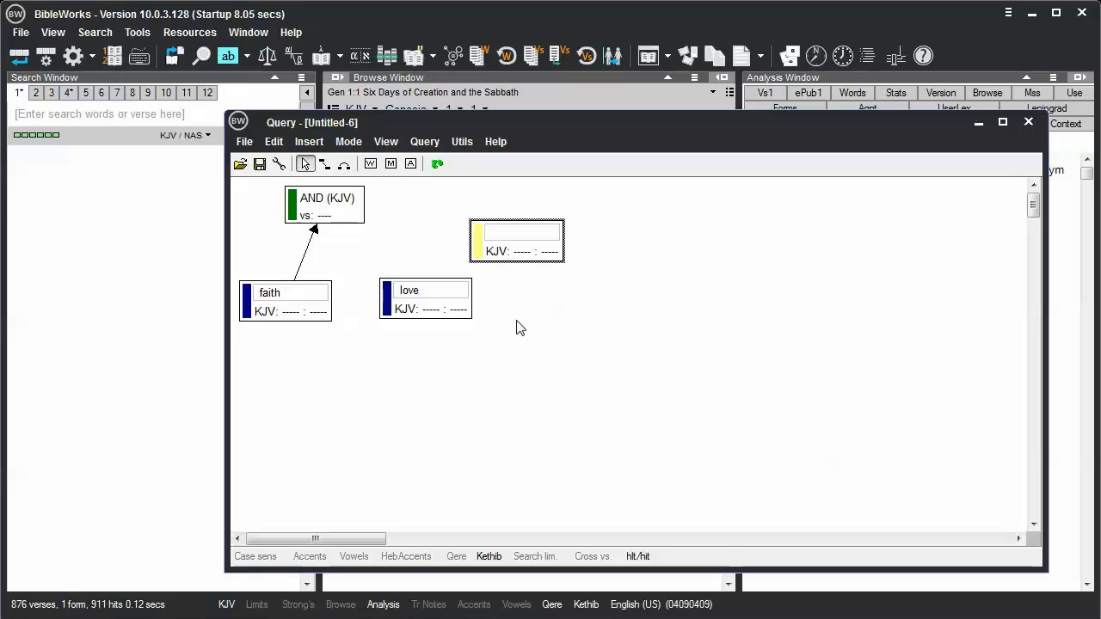
click(497, 239)
text(the)
key(Return)
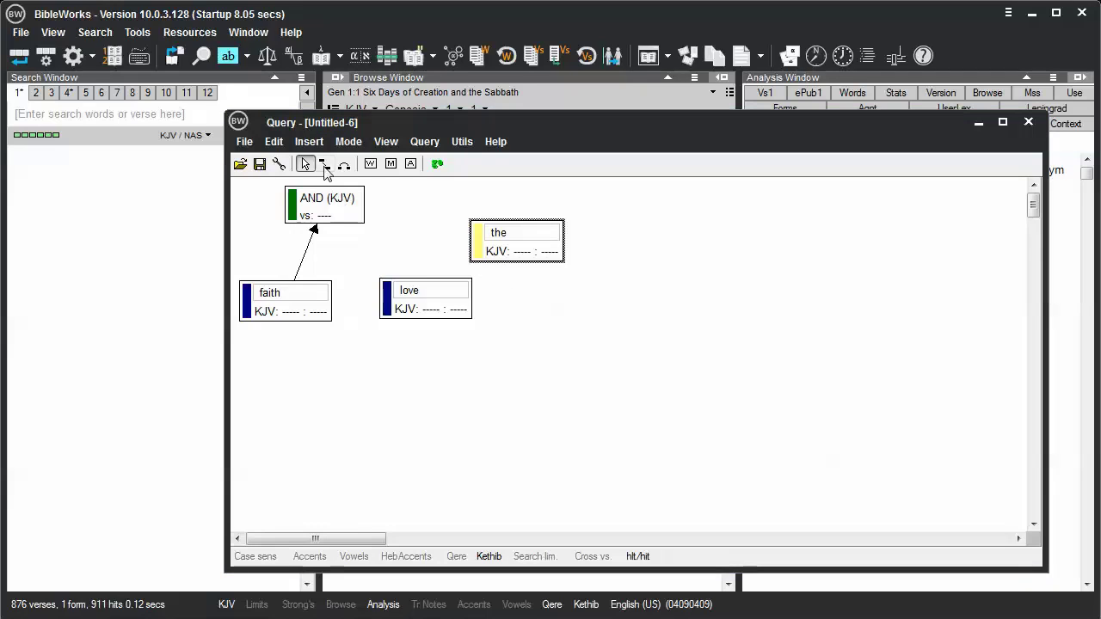
Connect the love and the word boxes to the AND merge box, and return to selection mode
click(324, 164)
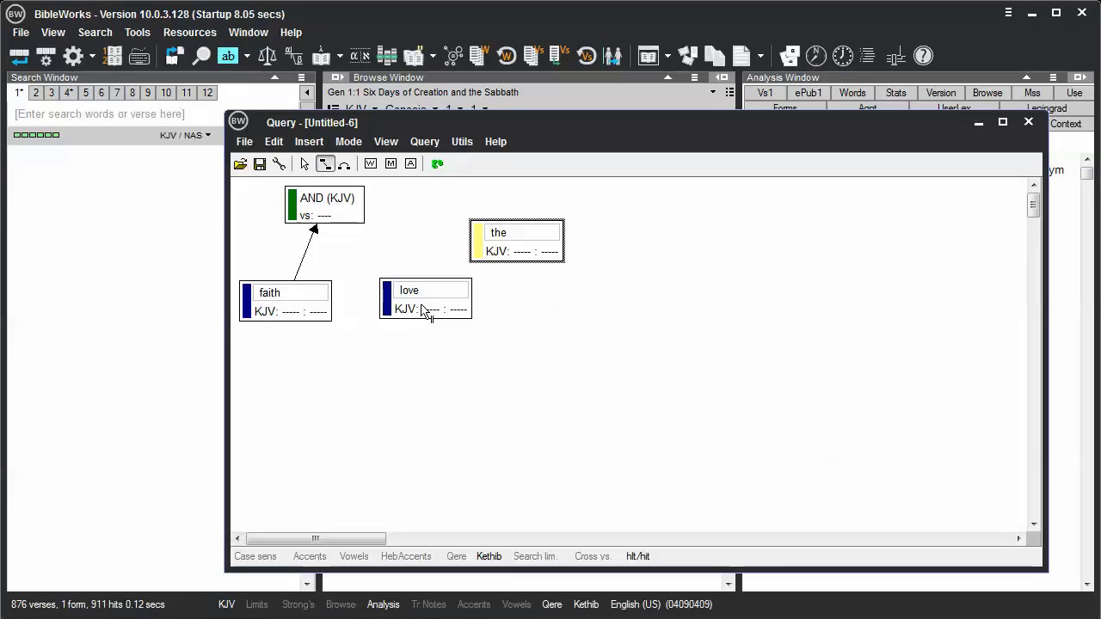
drag(401, 290, 330, 202)
drag(330, 202, 330, 202)
drag(508, 258, 335, 205)
click(305, 165)
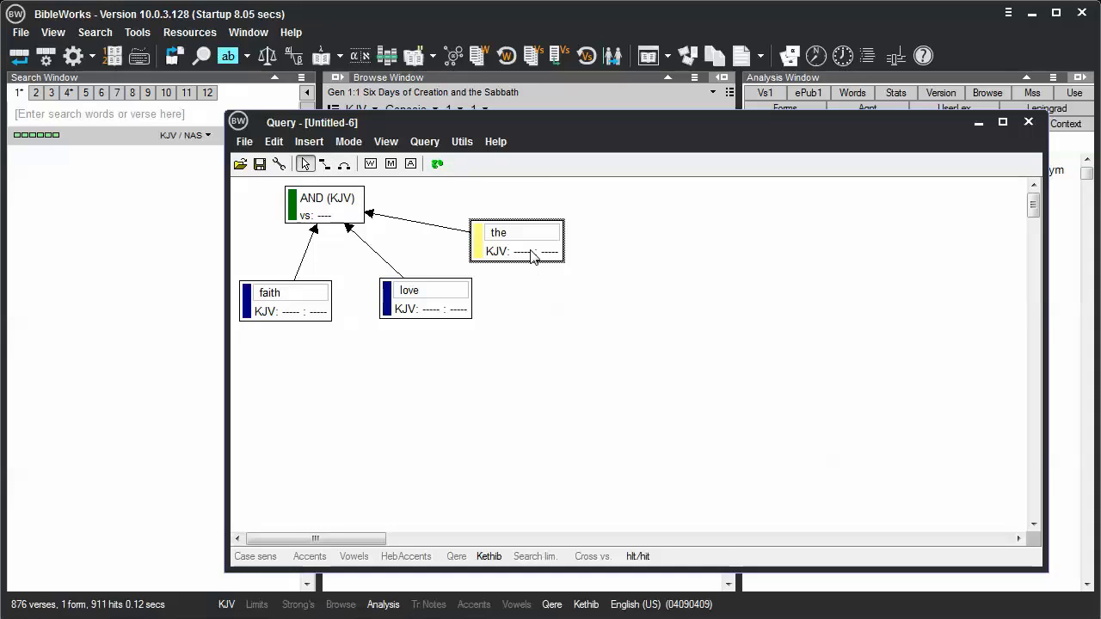
Arrange the three word boxes in a roughly even row with the AND merge box centred above the love box
drag(531, 256, 580, 294)
drag(346, 208, 484, 211)
drag(557, 289, 599, 318)
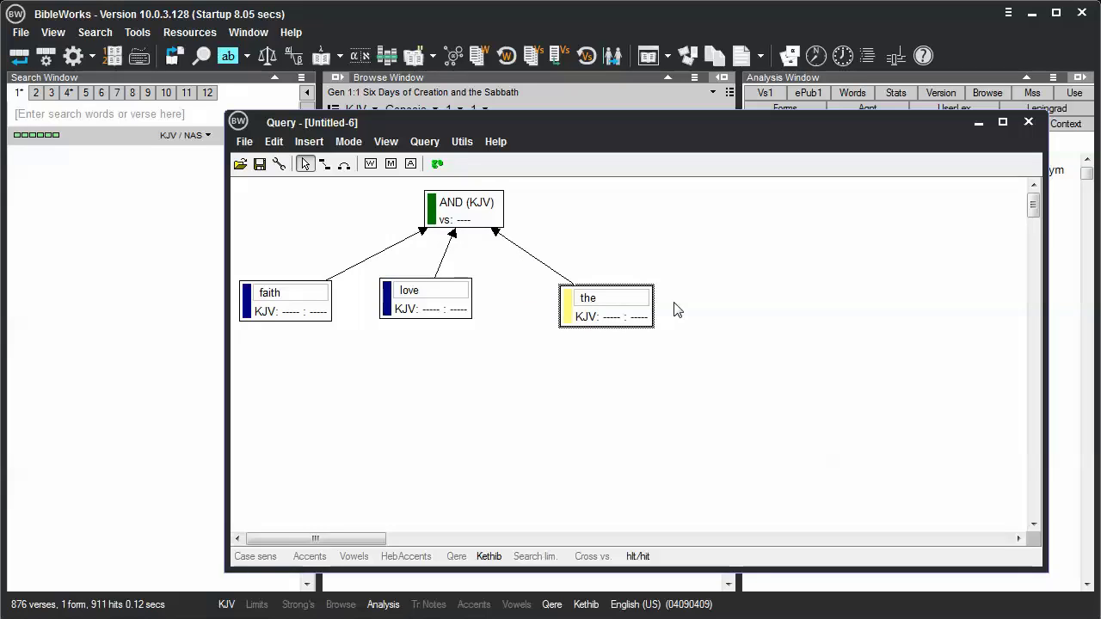
drag(439, 312, 471, 324)
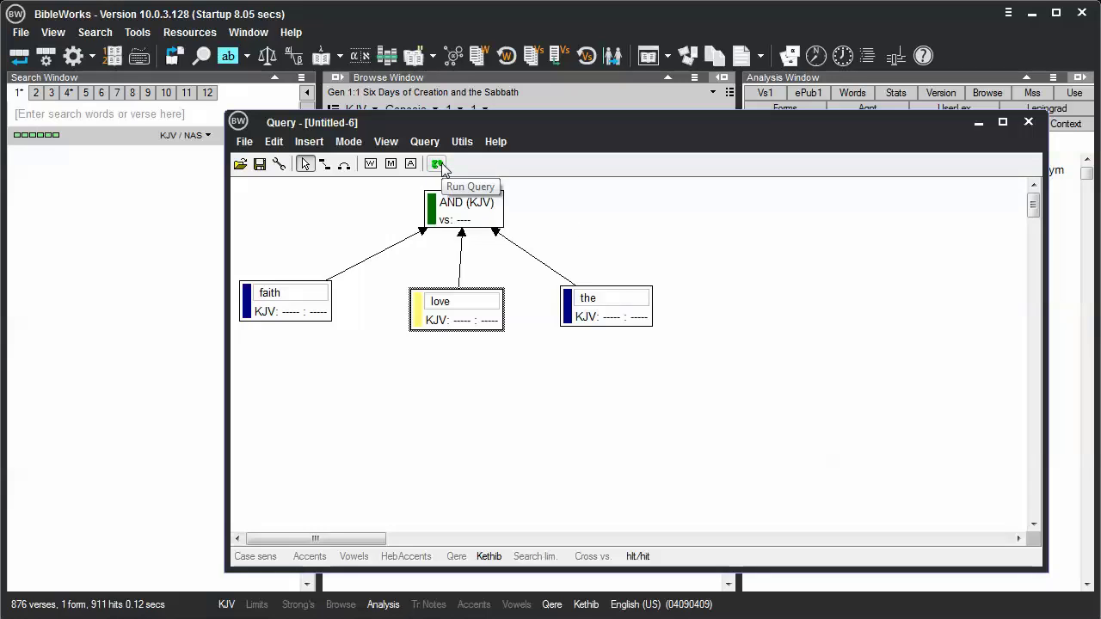
Run the faith, love and the query, and bring its query window back in front of the main window
click(437, 165)
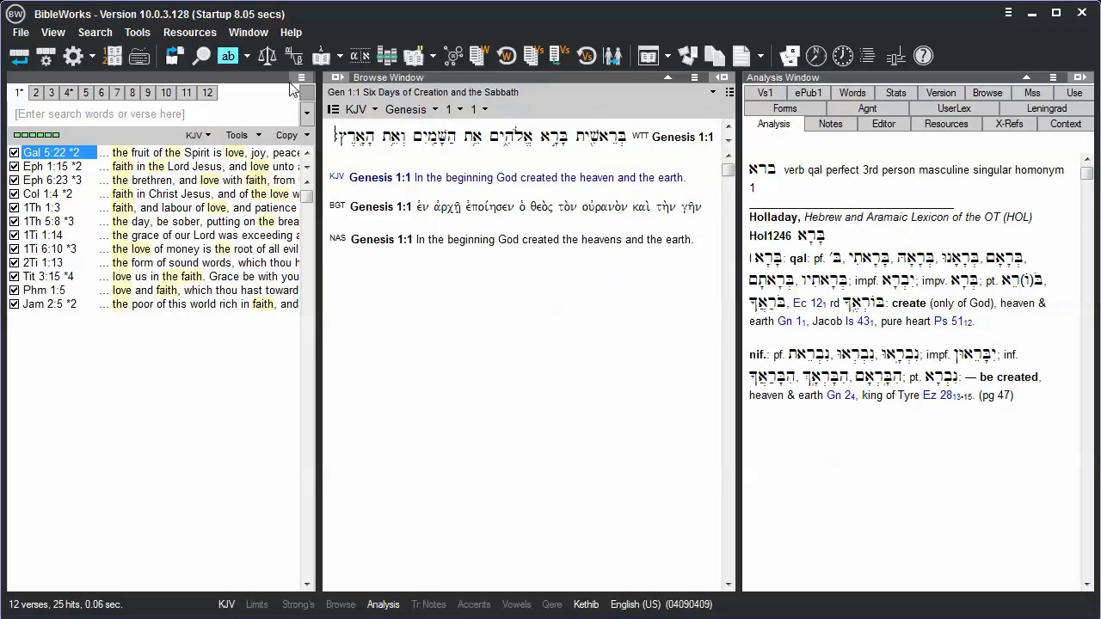
click(232, 34)
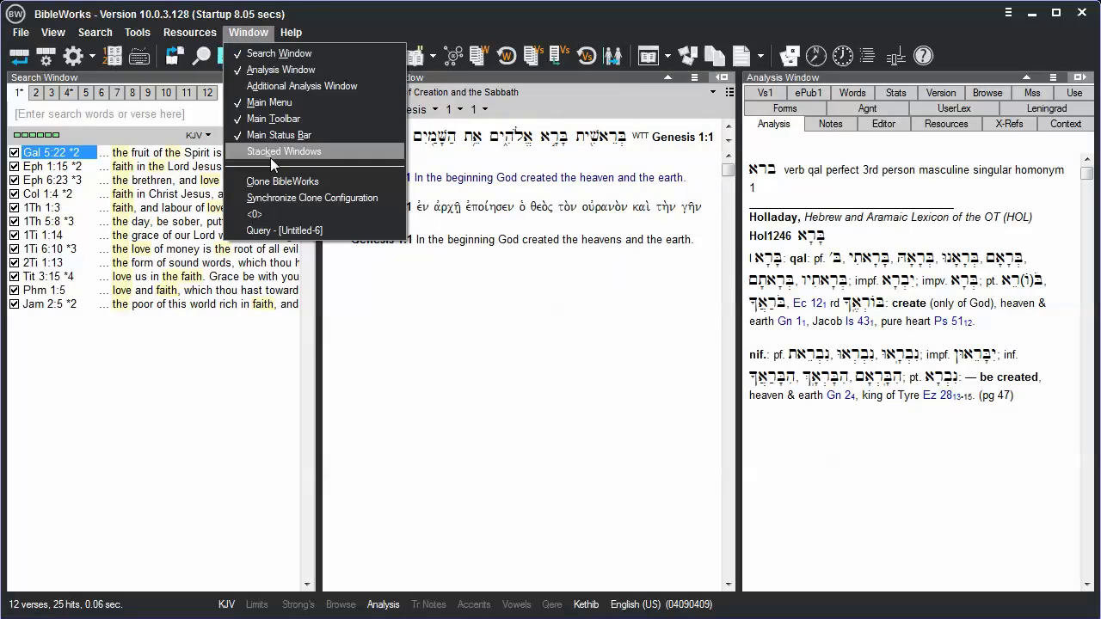
click(294, 229)
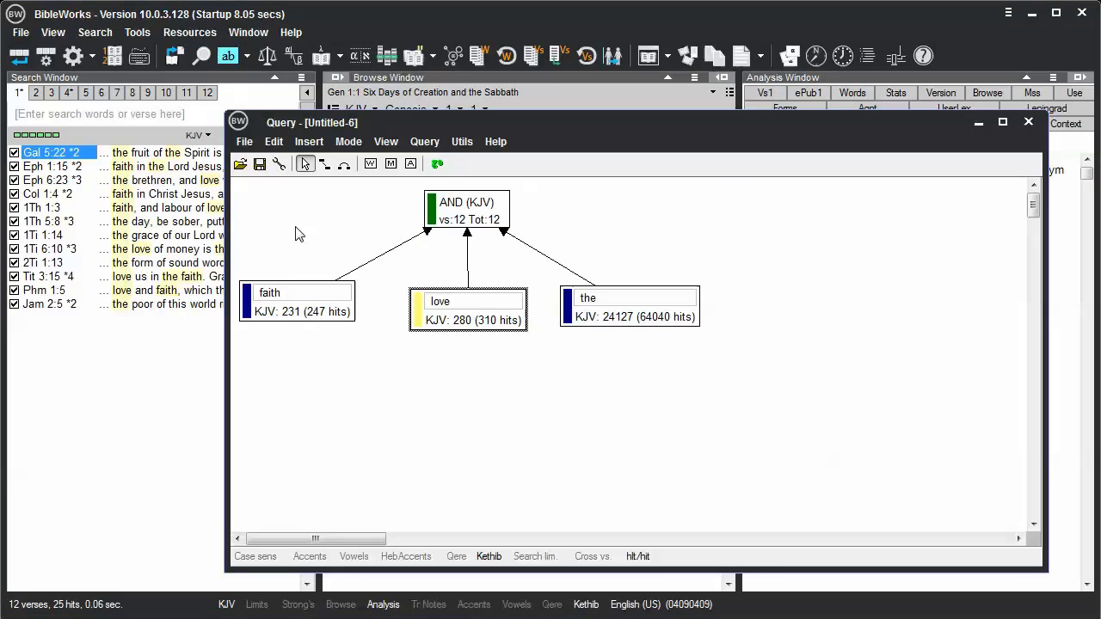
Close the query window and choose to save its changes as a BW Query File
click(1028, 122)
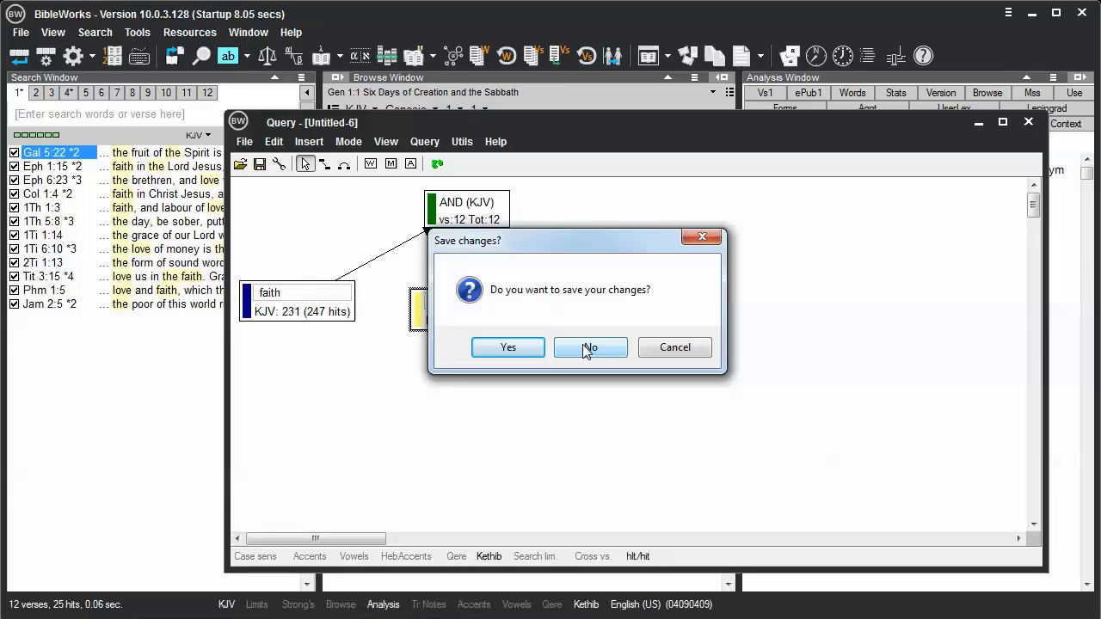
click(509, 349)
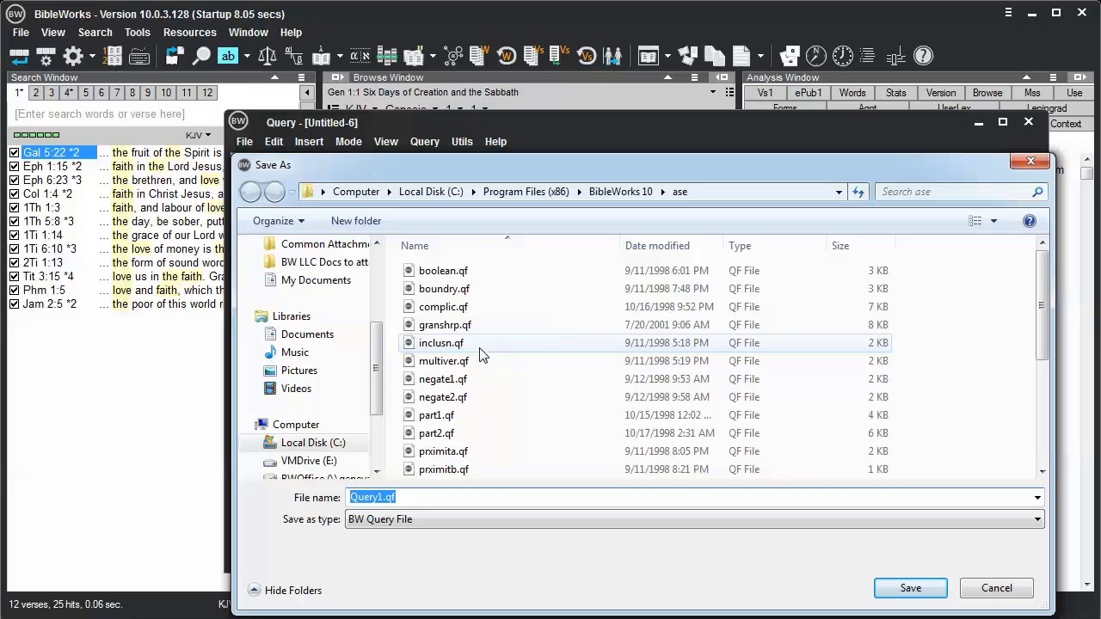